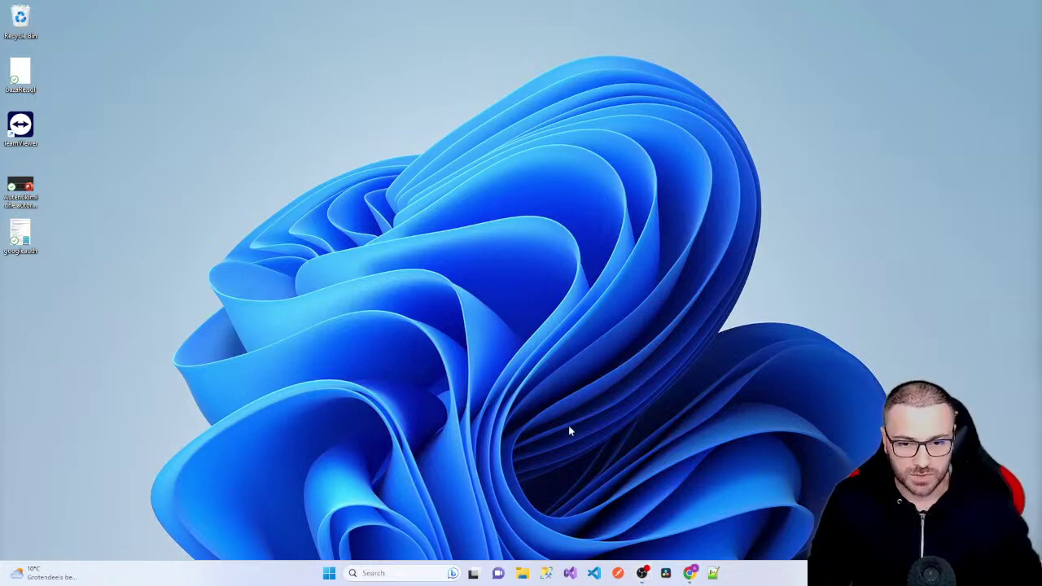
- Open Visual Studio 2022 and start creating a new project
left_click(571, 574)
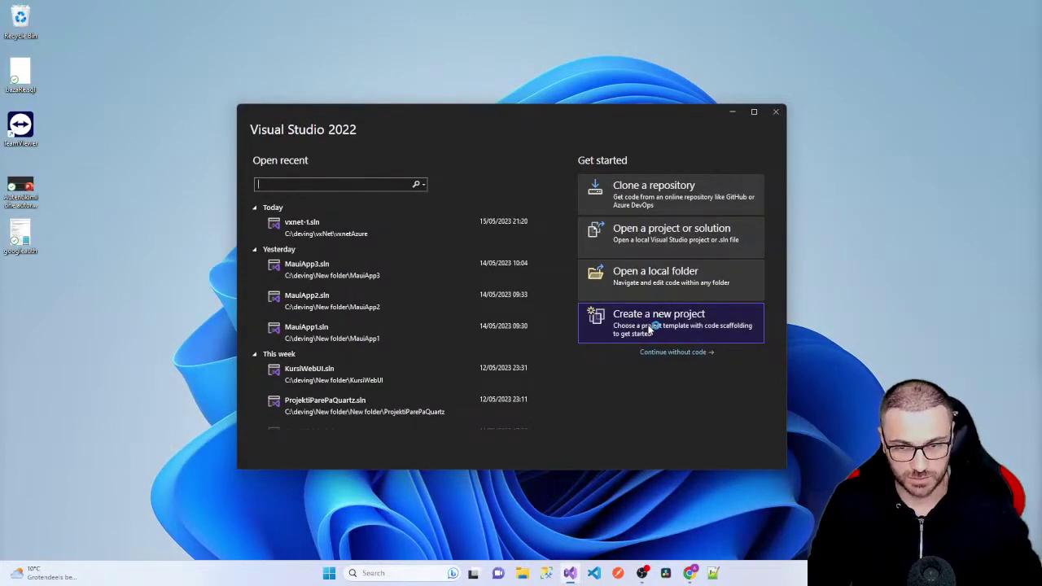
left_click(649, 329)
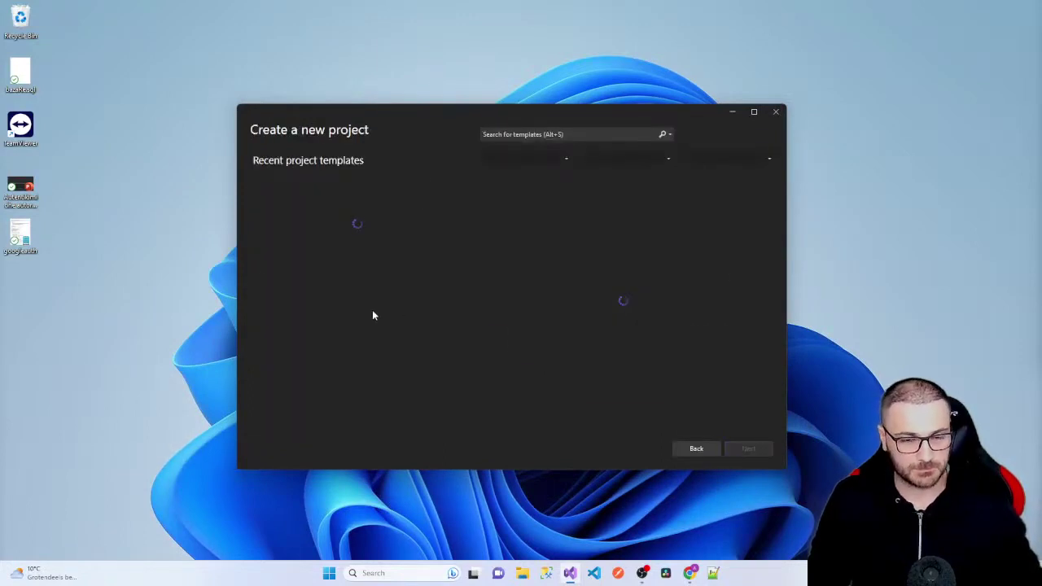
- Show the C# templates for all project types and browse the list
left_click(712, 163)
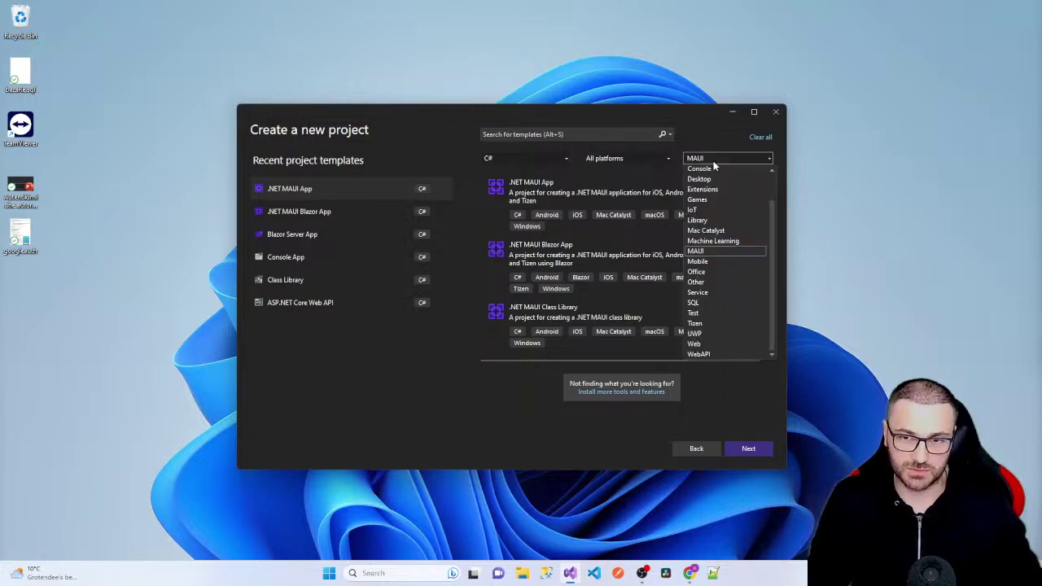
left_click_drag(773, 258, 776, 195)
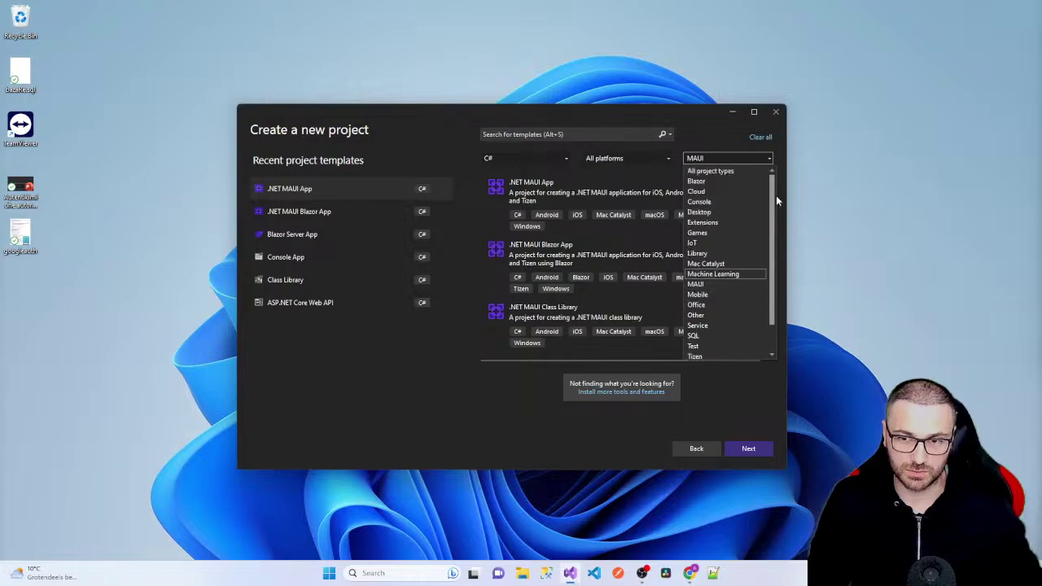
left_click(723, 170)
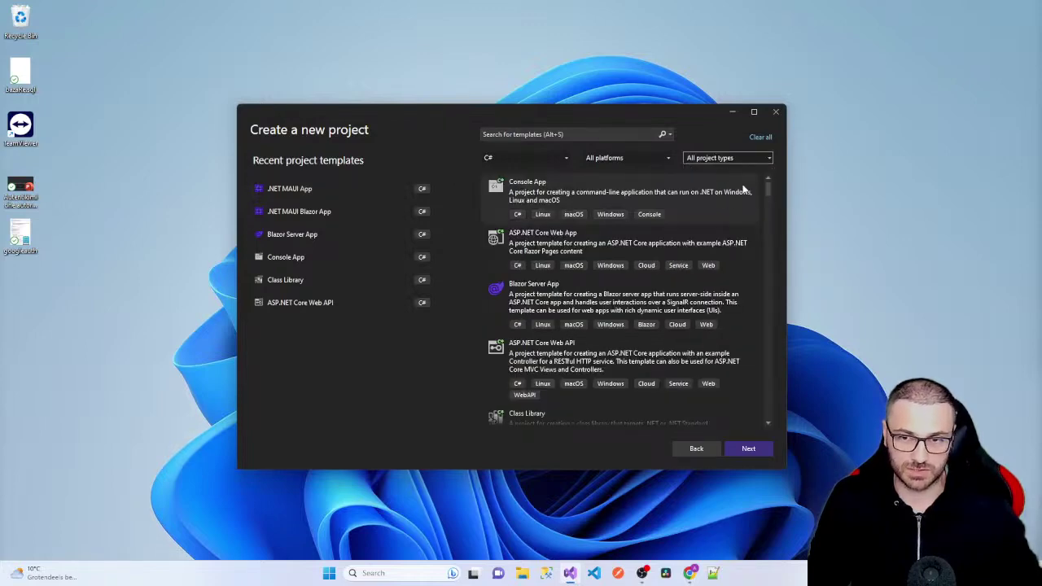
scroll(766, 191, "down", 3)
scroll(766, 190, "up", 3)
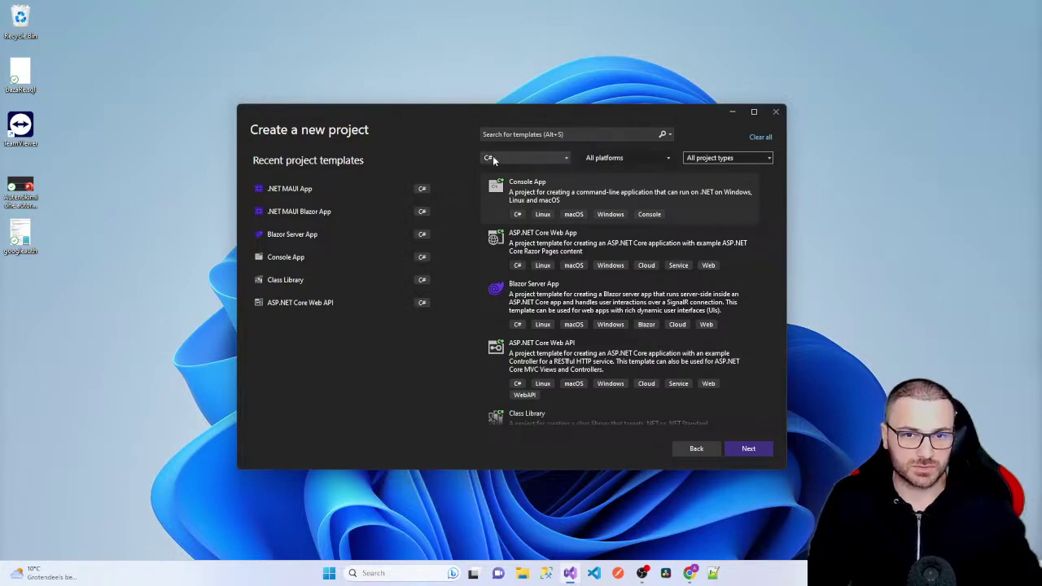
- Filter the templates by the MAUI project type and choose the .NET MAUI App template for the new project
left_click(722, 158)
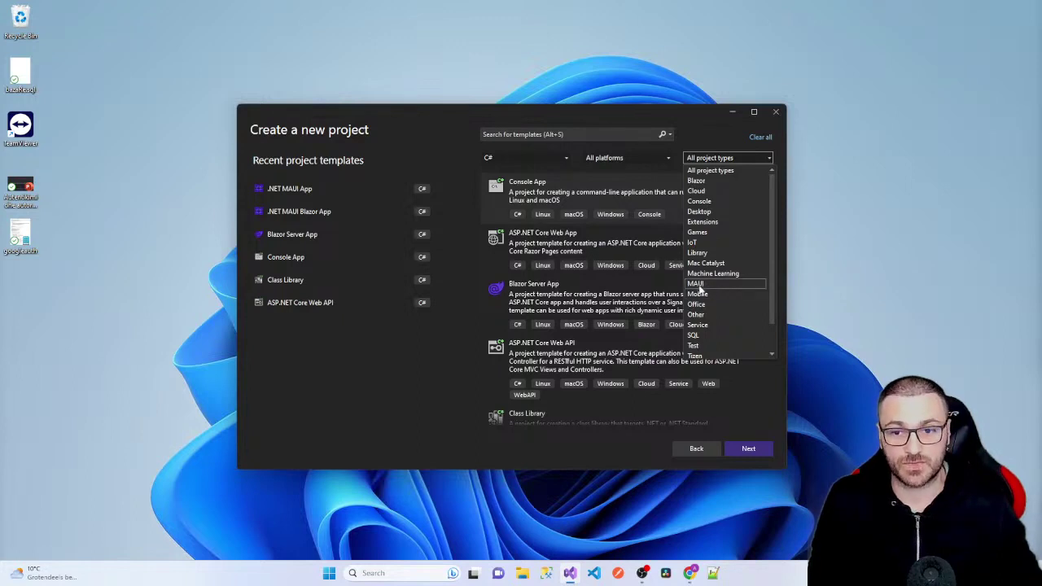
left_click(705, 284)
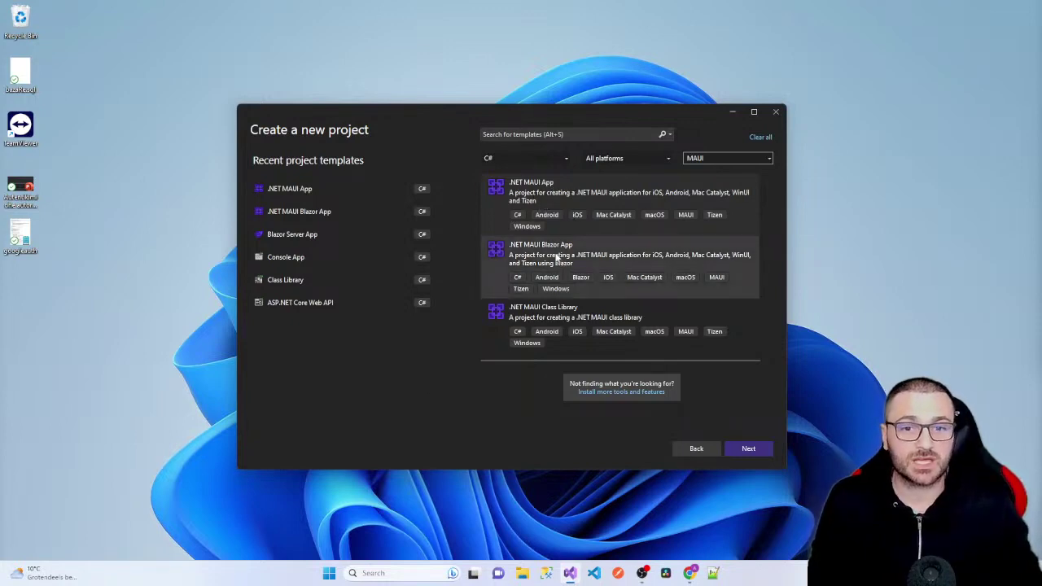
left_click(519, 255)
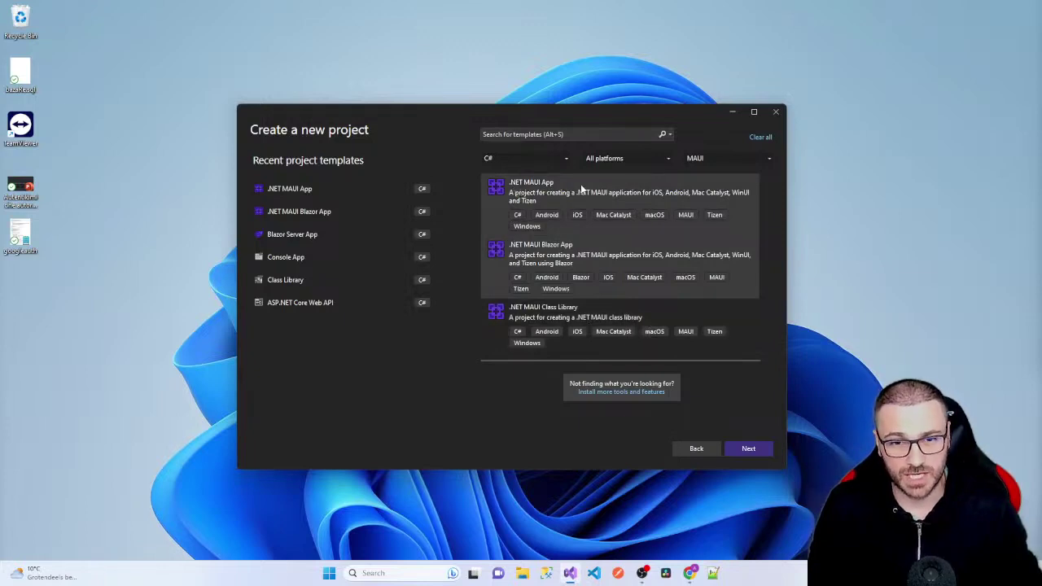
left_click(560, 191)
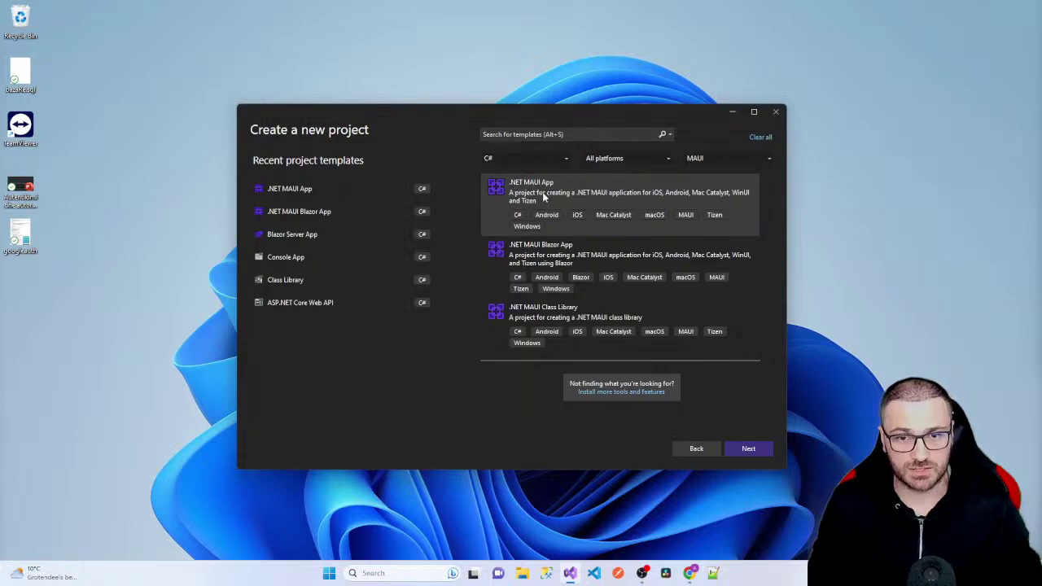
left_click(748, 448)
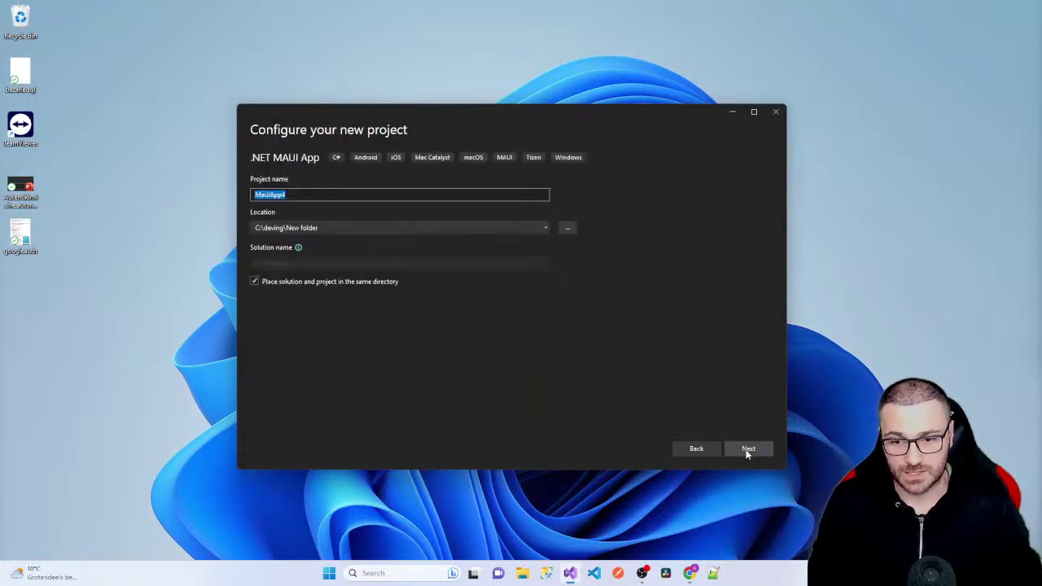
- Name the project KursiNgaZerroTekNjishiMAUI and continue to the additional project information
left_click(300, 194)
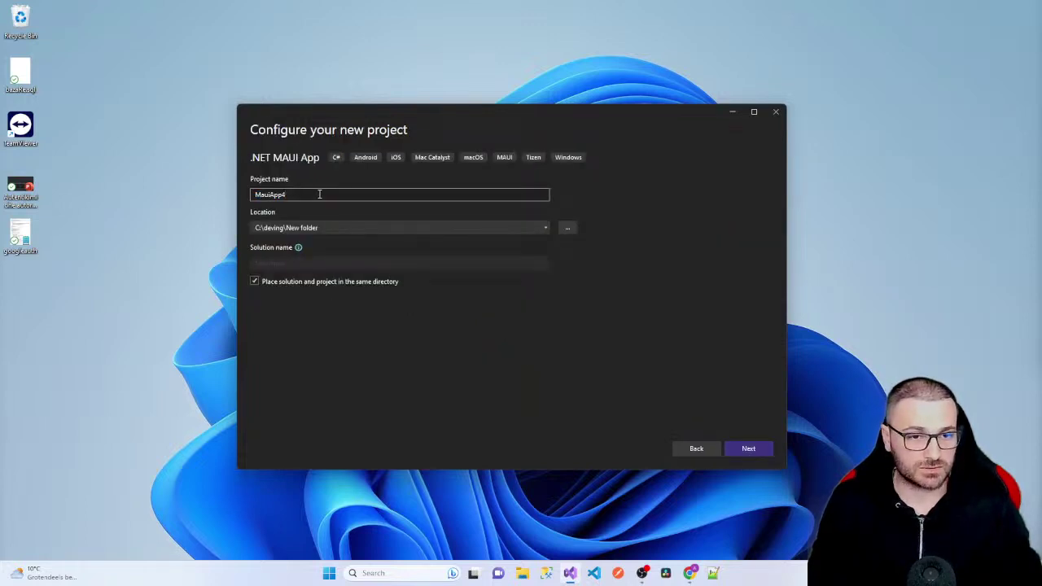
left_click_drag(319, 194, 264, 194)
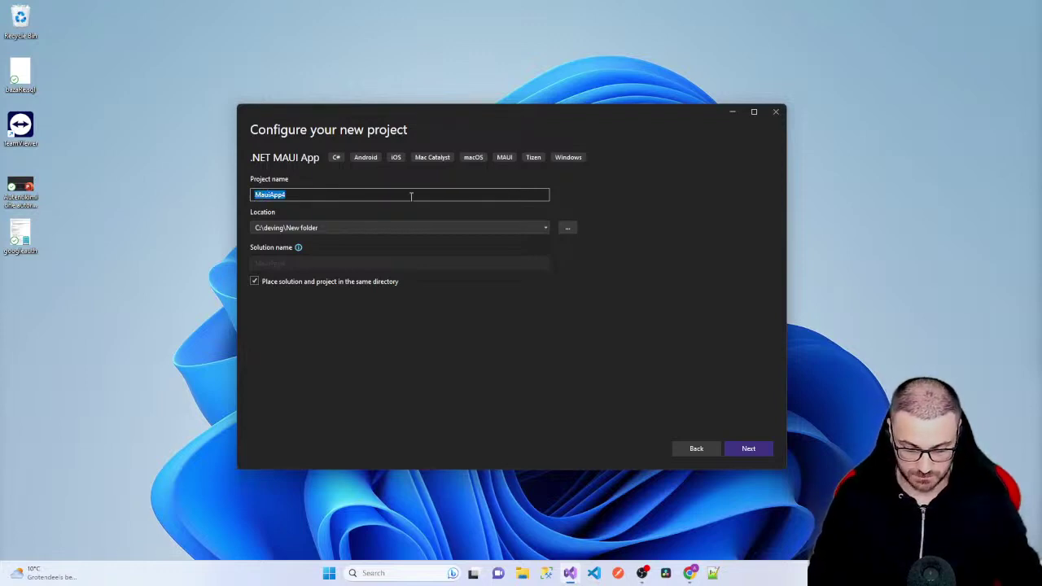
type("KursiNgaZ")
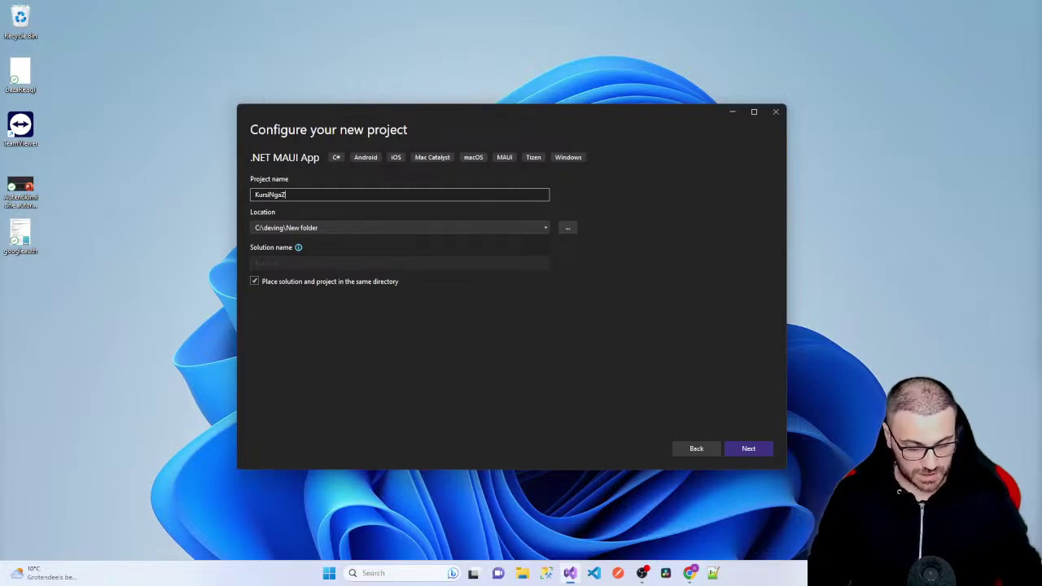
type("erroTek")
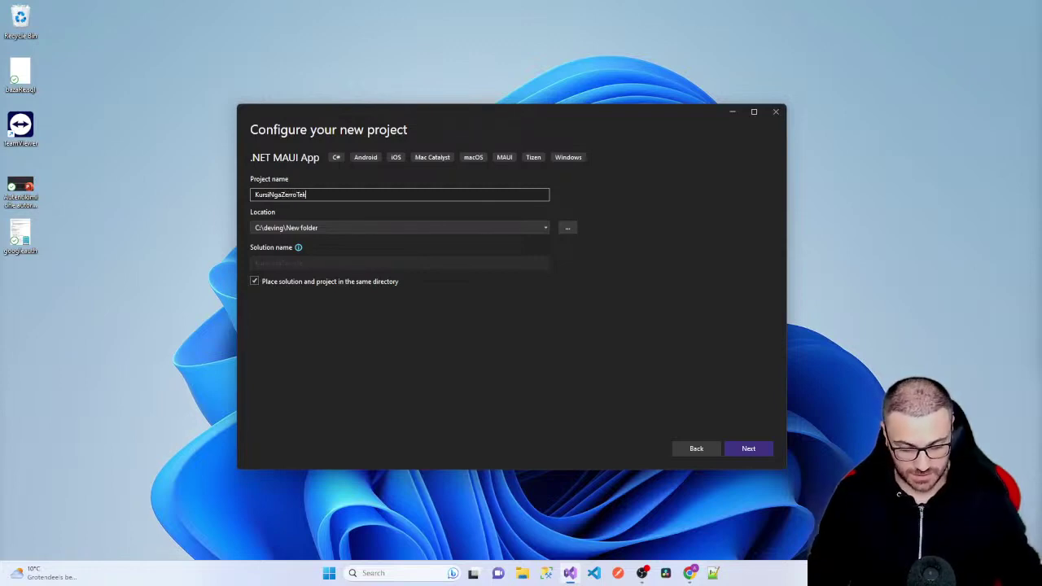
type("Njishi")
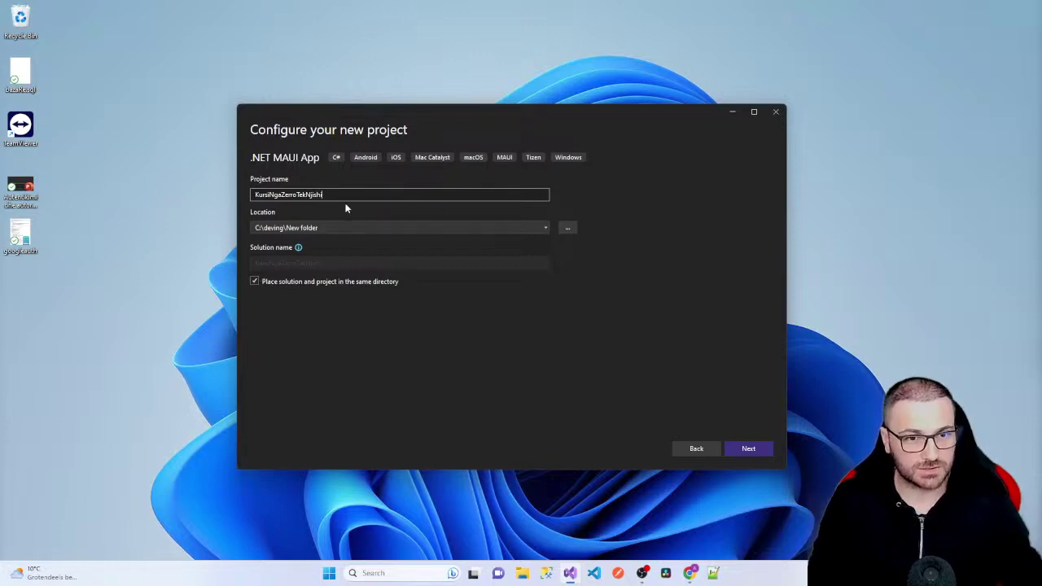
type("MAUI")
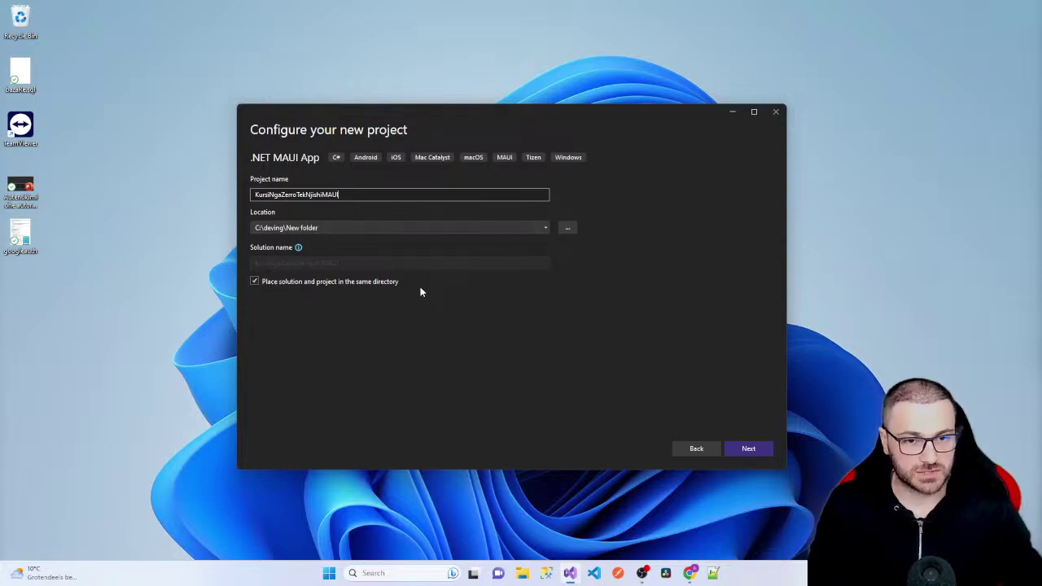
left_click(748, 448)
- Set the framework to .NET 7.0 (Standard Term Support) and create the project
left_click(267, 197)
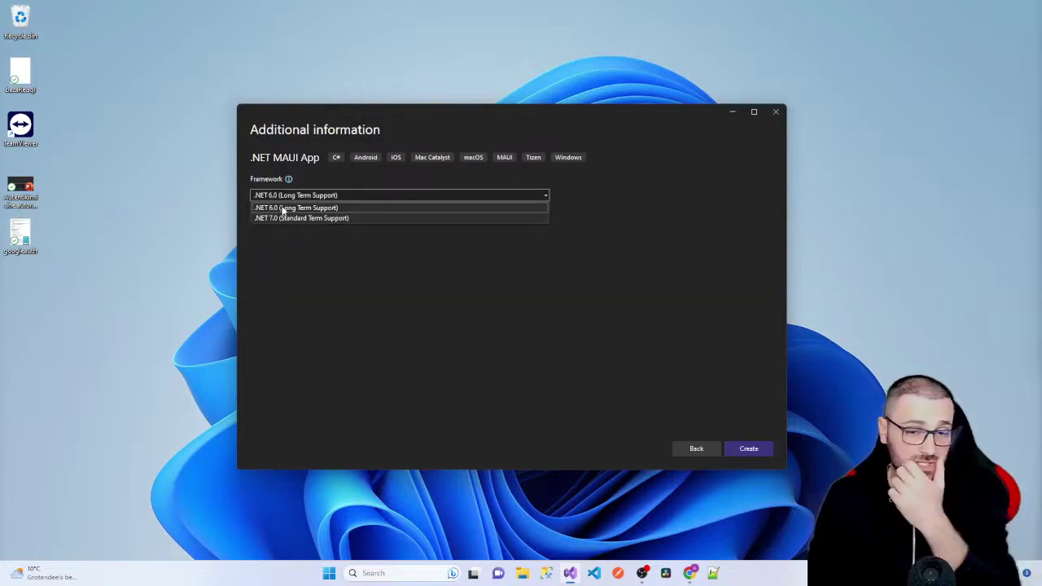
left_click(353, 218)
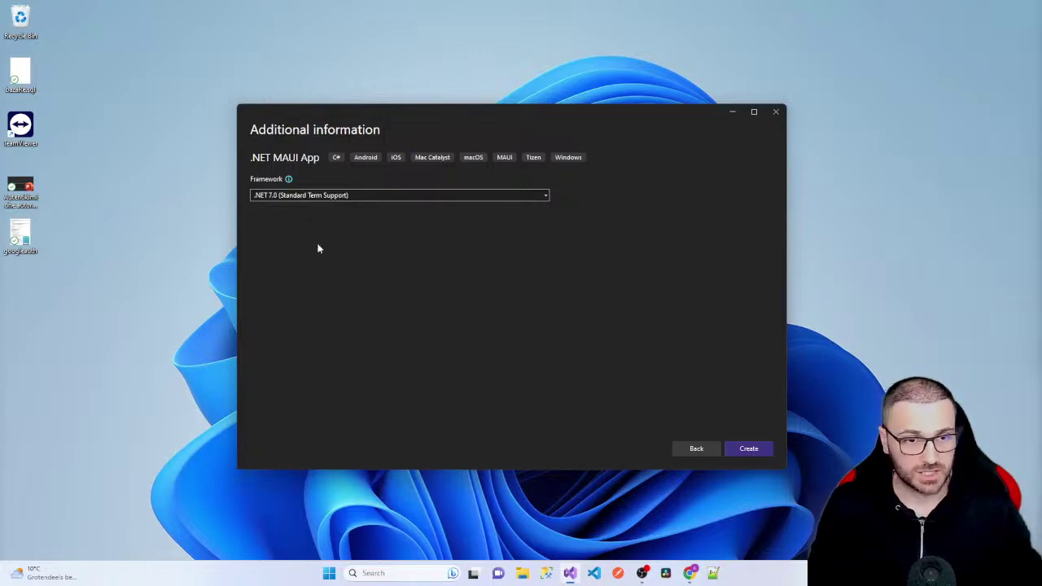
left_click(749, 449)
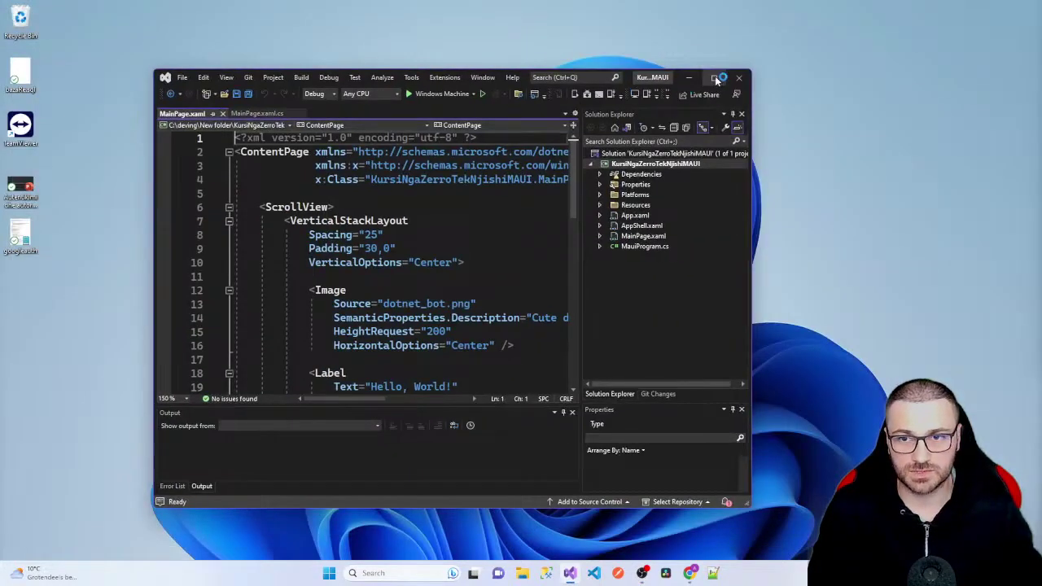
- In the maximized window, close the open MainPage.xaml and MainPage.xaml.cs files and widen the Solution Explorer
left_click(715, 78)
left_click(316, 194)
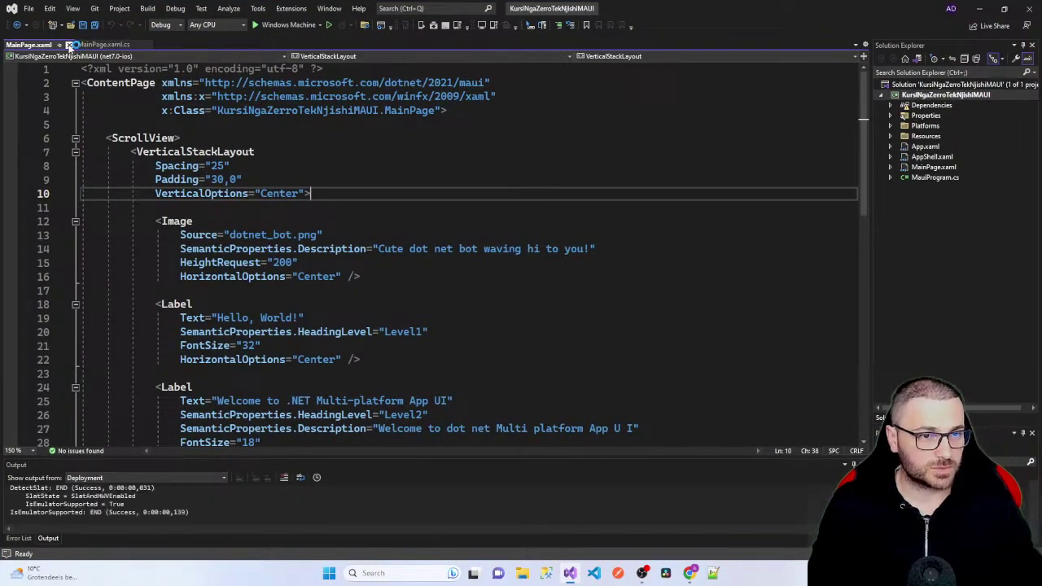
left_click(147, 44)
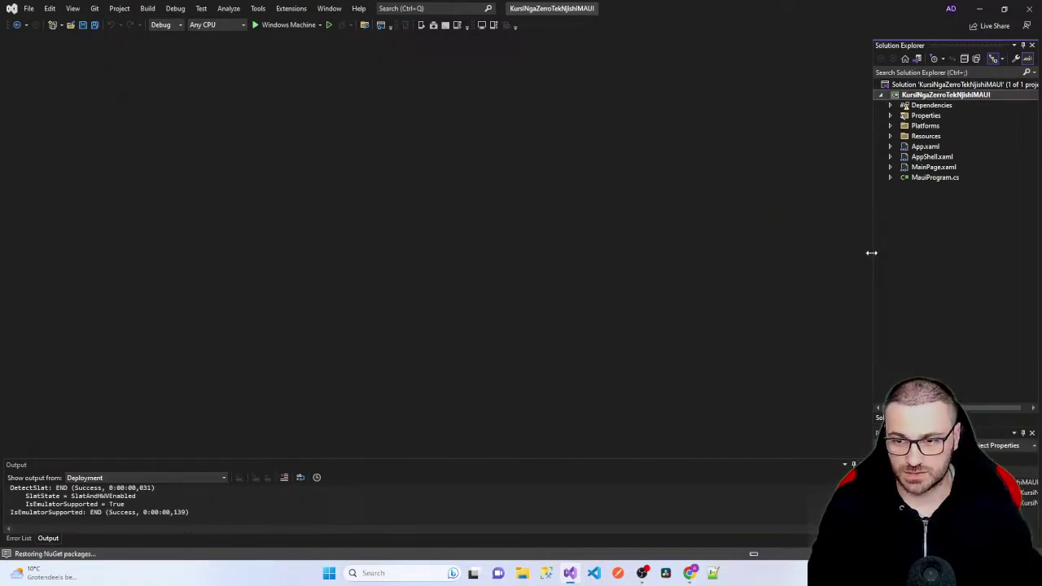
left_click_drag(861, 252, 794, 252)
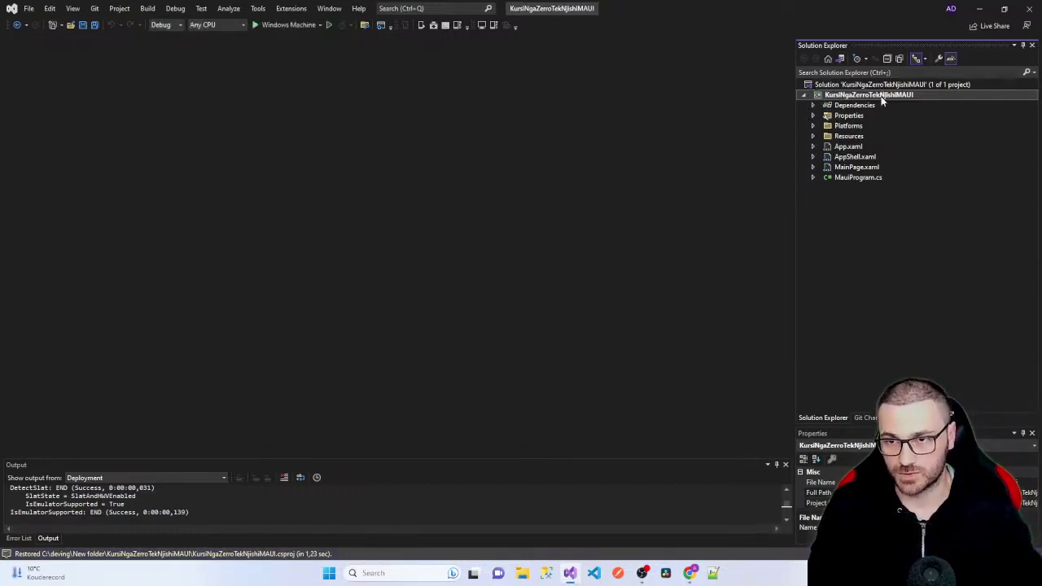
- Expand the project's Dependencies and open the KursiNgaZerroTekNjishiMAUI project file to examine its target frameworks and settings
left_click(813, 106)
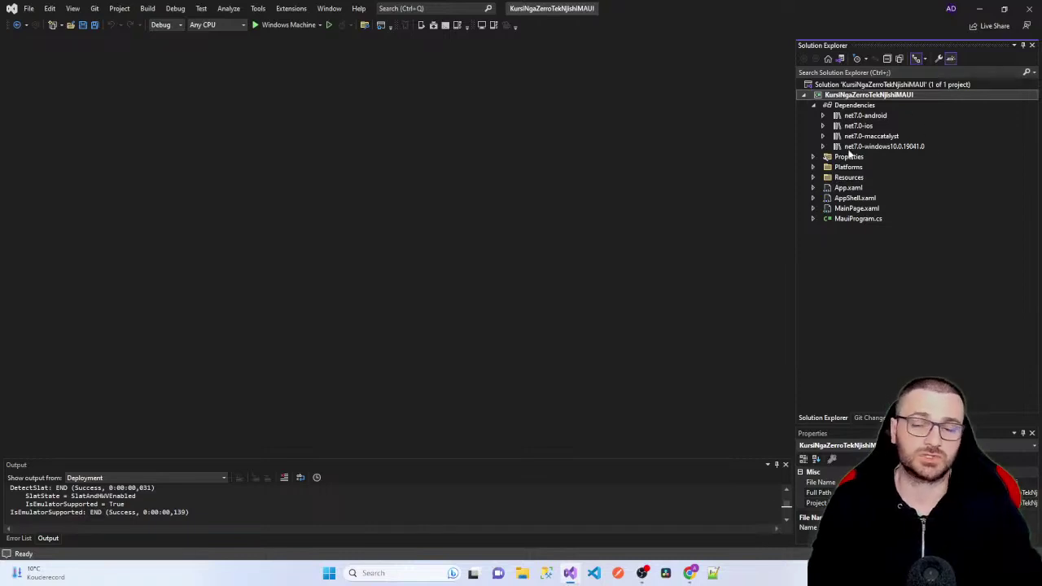
left_click(846, 105)
double_click(847, 96)
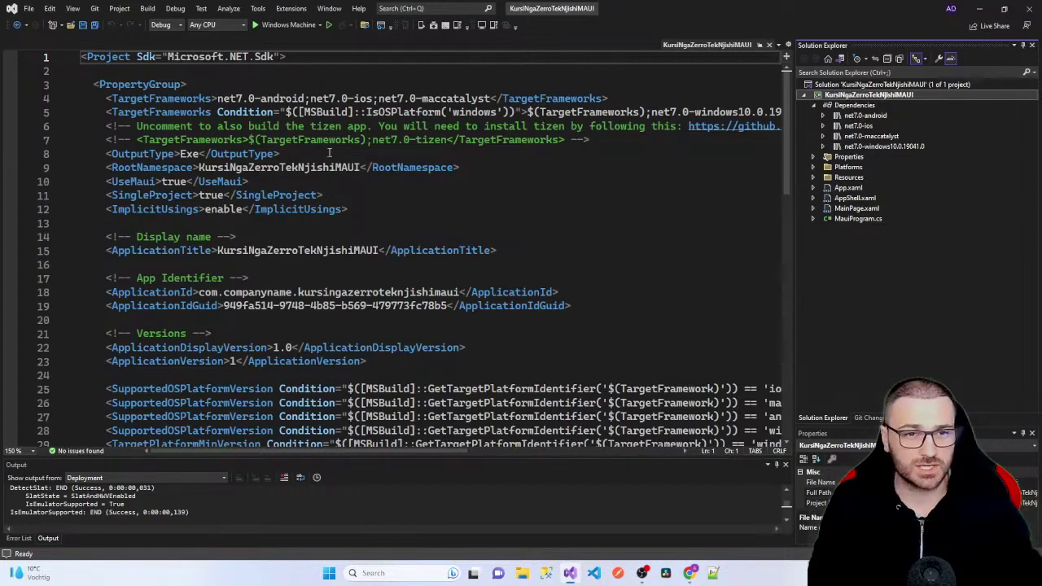
left_click(298, 154)
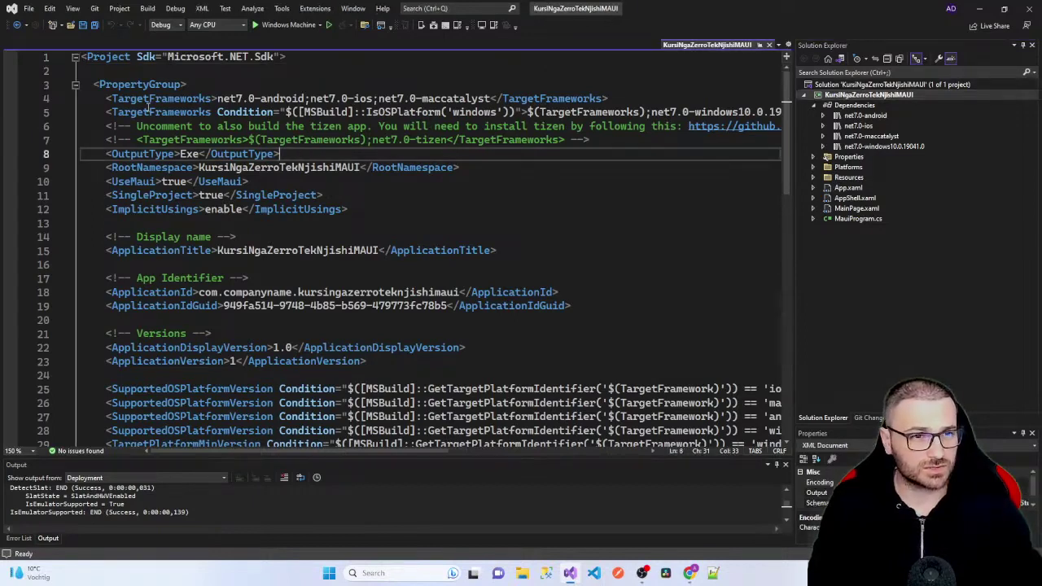